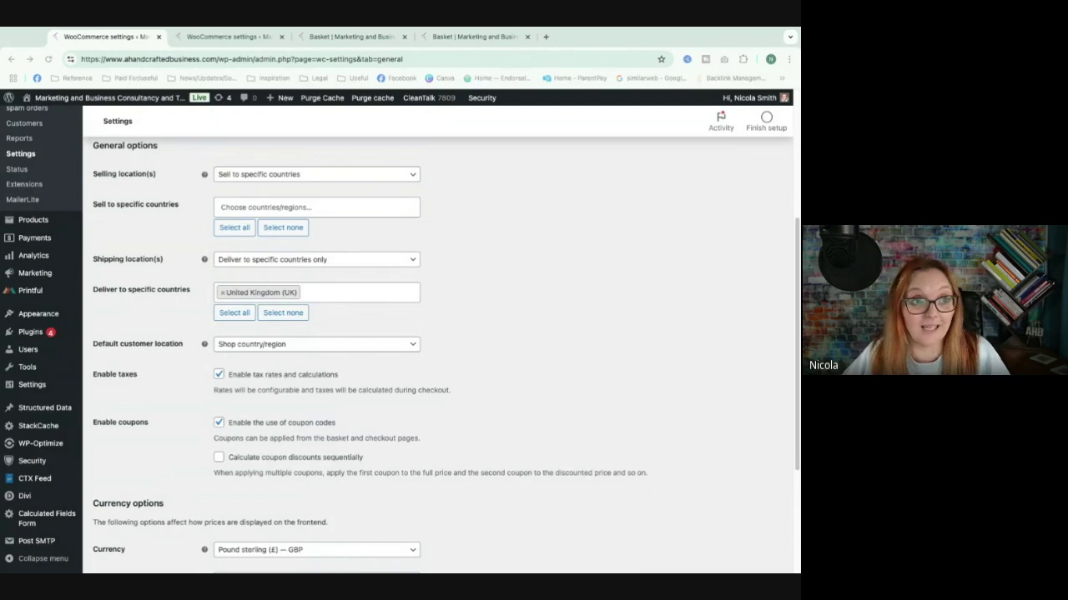
Add a new shipping zone named "Northern Ireland Shipping Unavailable"
left_click(230, 39)
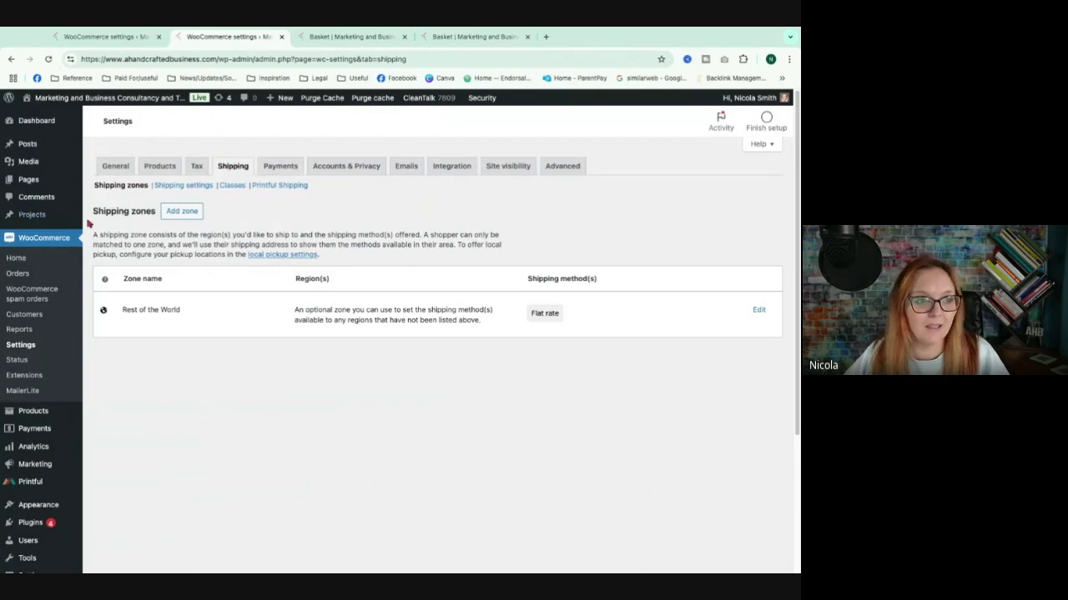
left_click(171, 214)
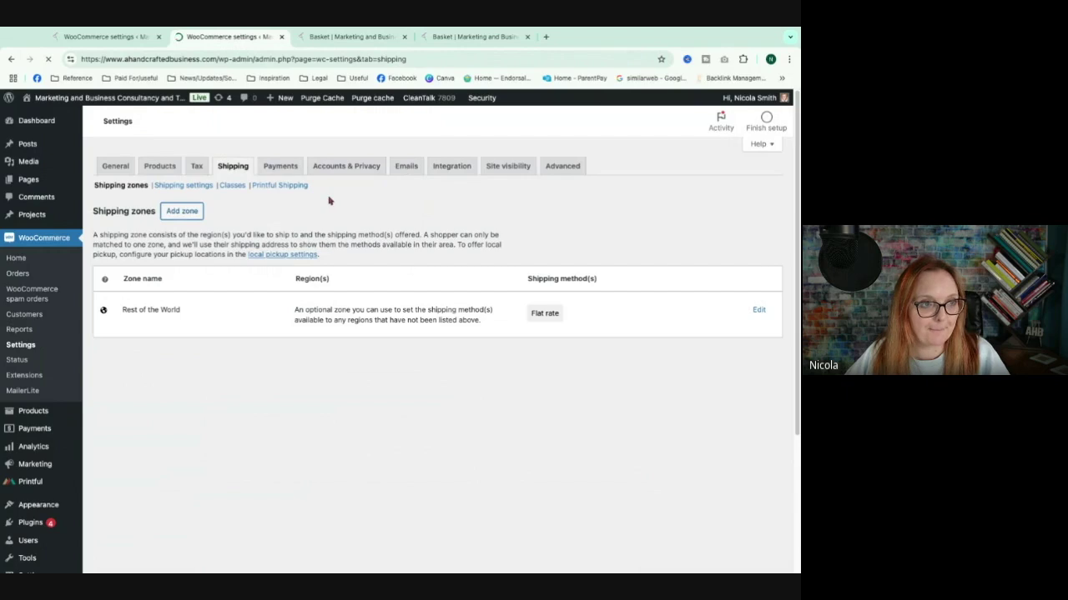
left_click(312, 251)
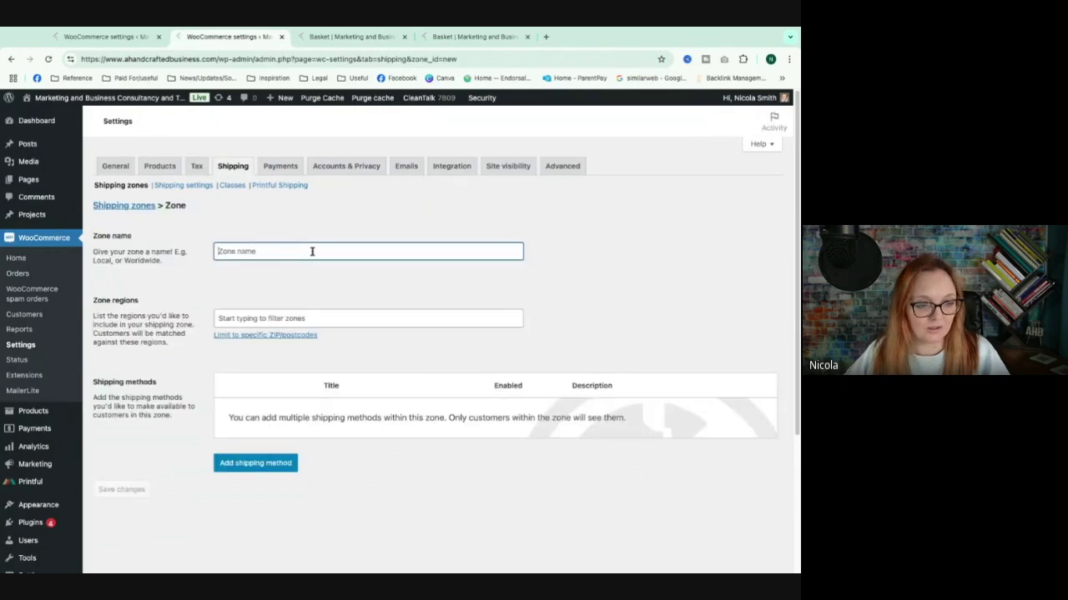
type("Northern Ireland")
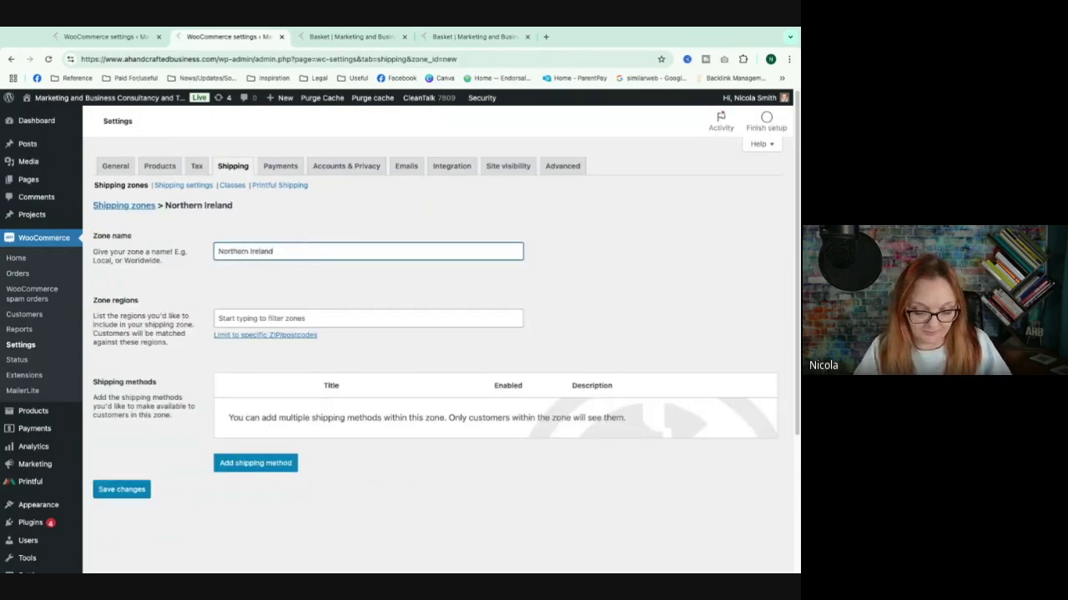
type(" Shipping U")
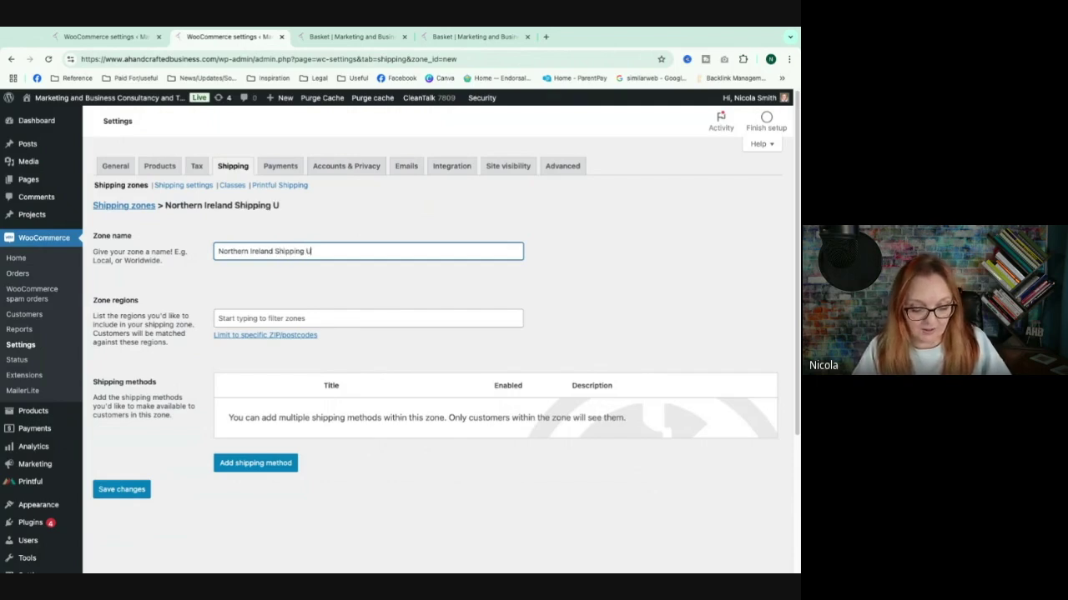
type("navailable")
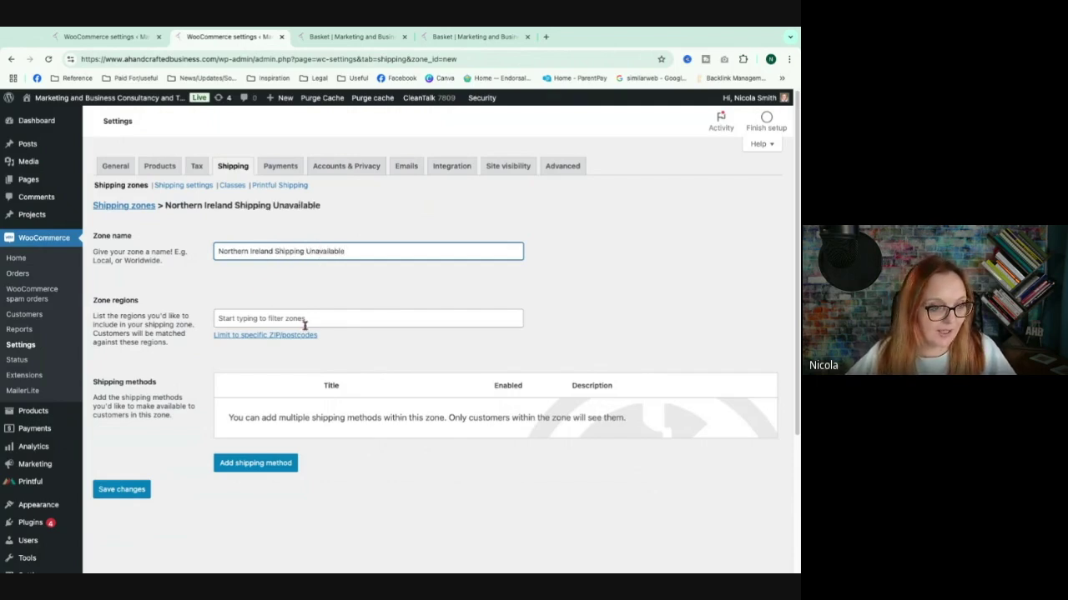
Set the zone regions to Europe and United Kingdom (UK)
left_click(252, 317)
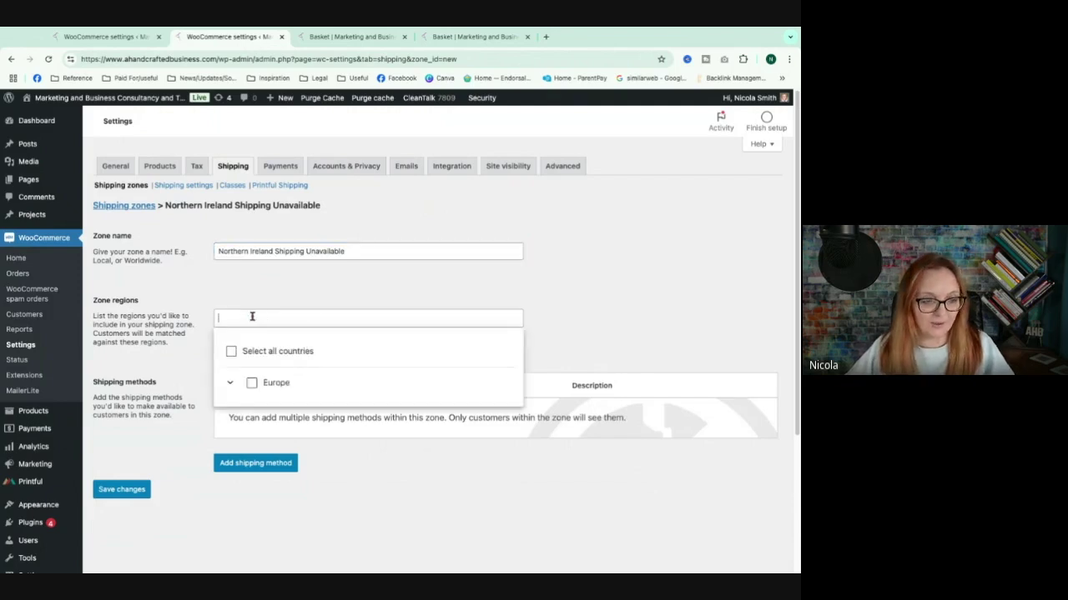
left_click(251, 382)
left_click(267, 413)
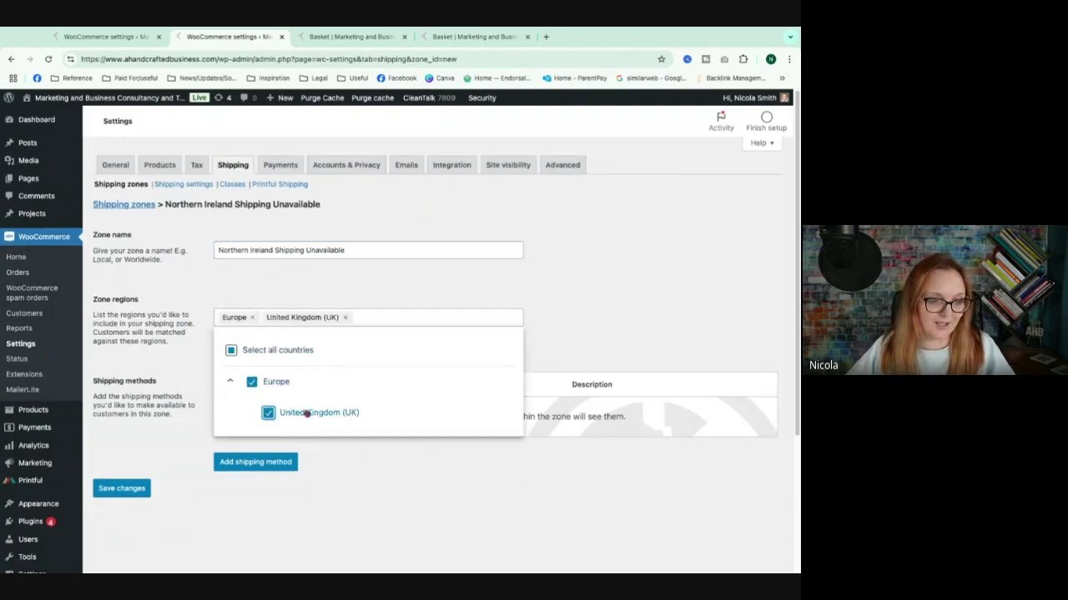
left_click(640, 334)
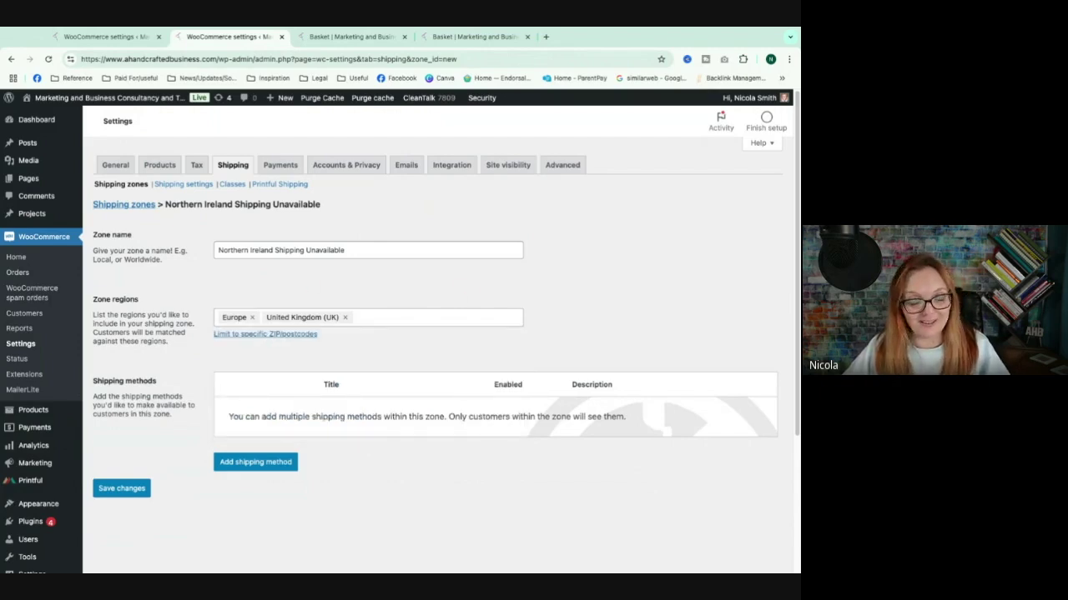
Limit the zone to postcodes matching BT* and save the changes
left_click(265, 333)
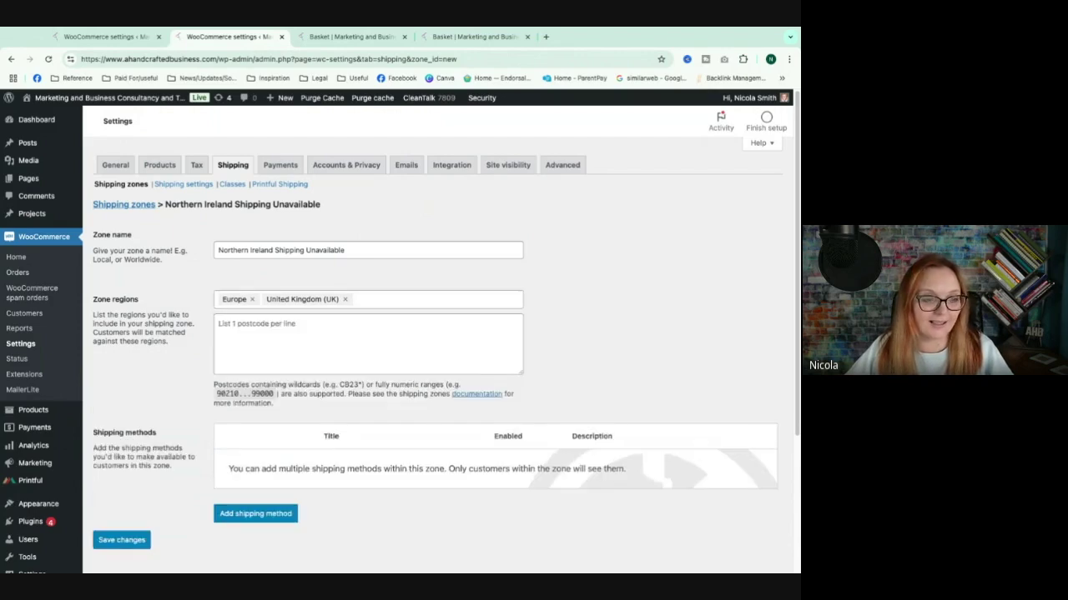
left_click(219, 324)
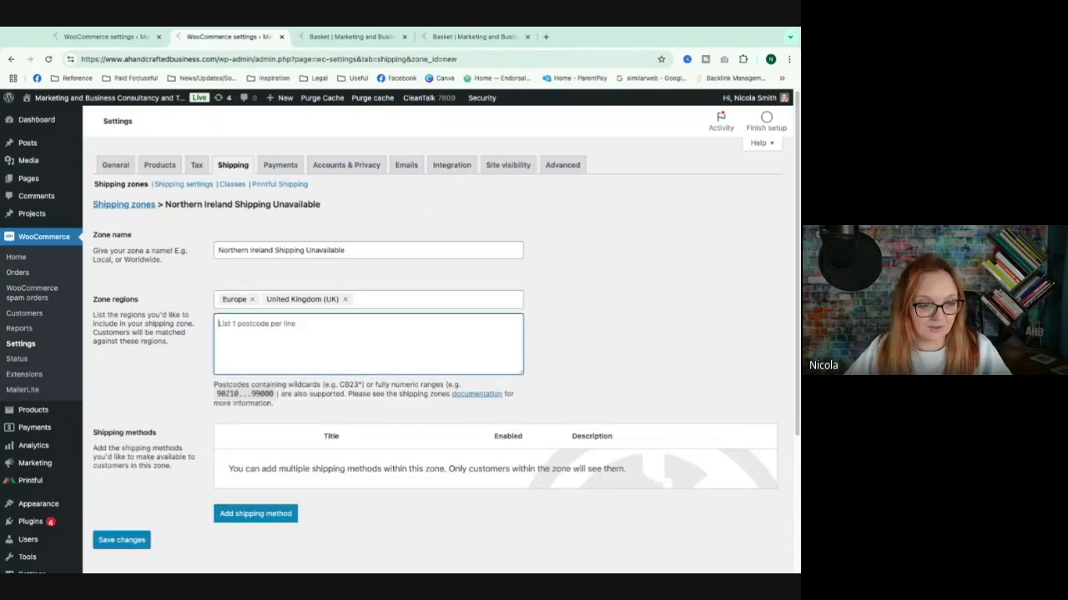
type("BT*")
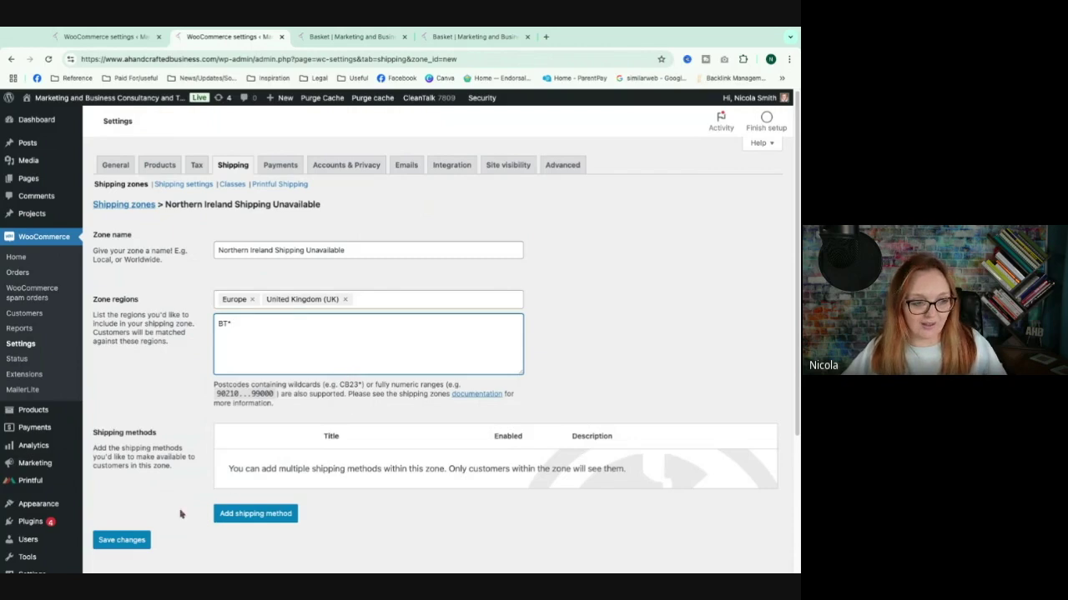
left_click(122, 540)
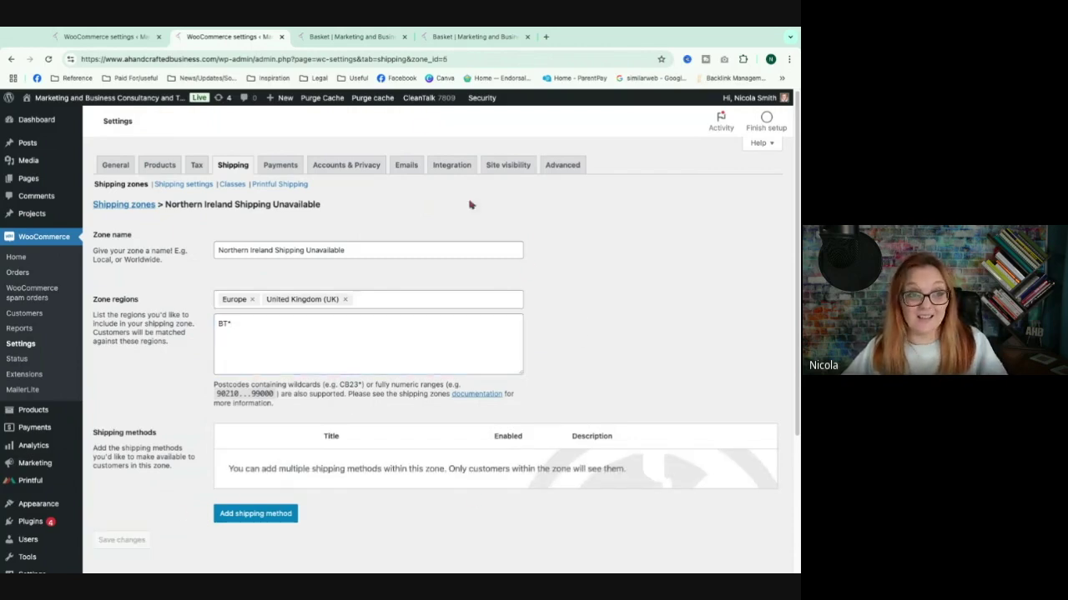
Recalculate shipping for the Northern Ireland address in the first open basket and check the shipping line
left_click(347, 38)
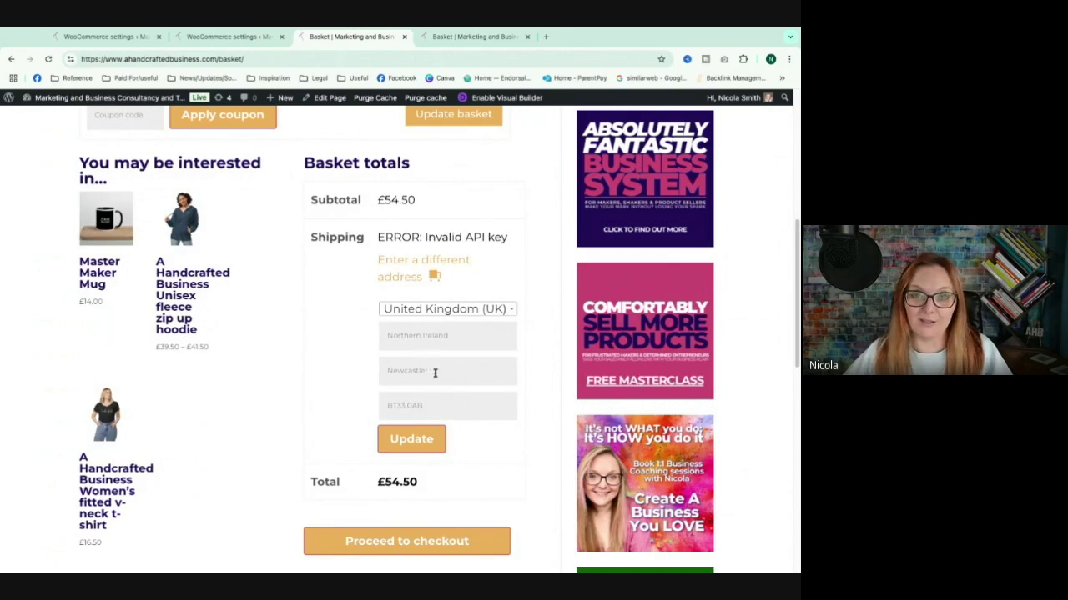
left_click(424, 445)
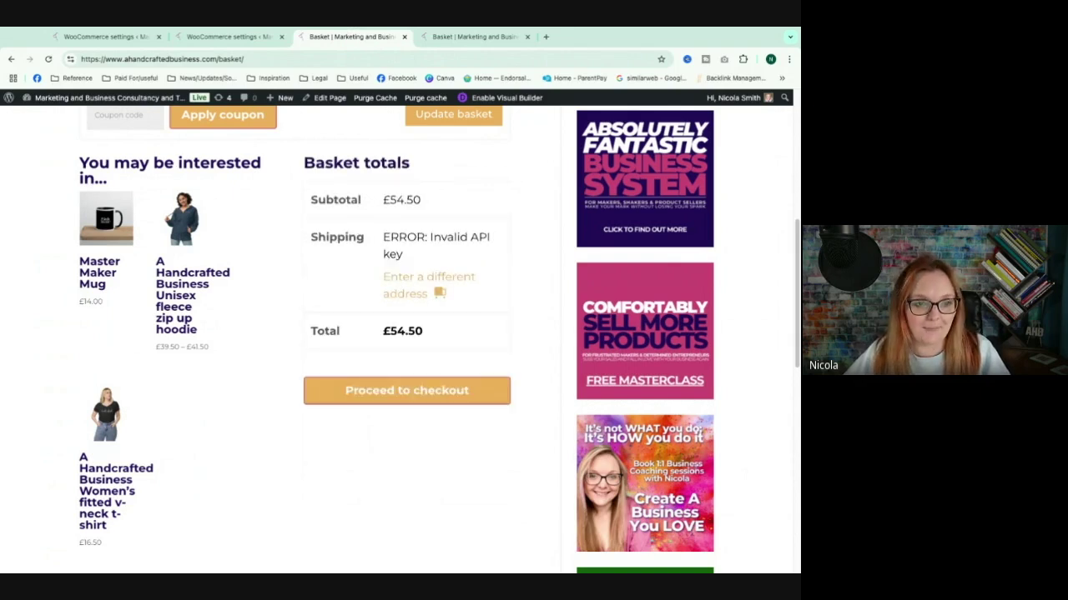
triple_click(427, 258)
triple_click(427, 258)
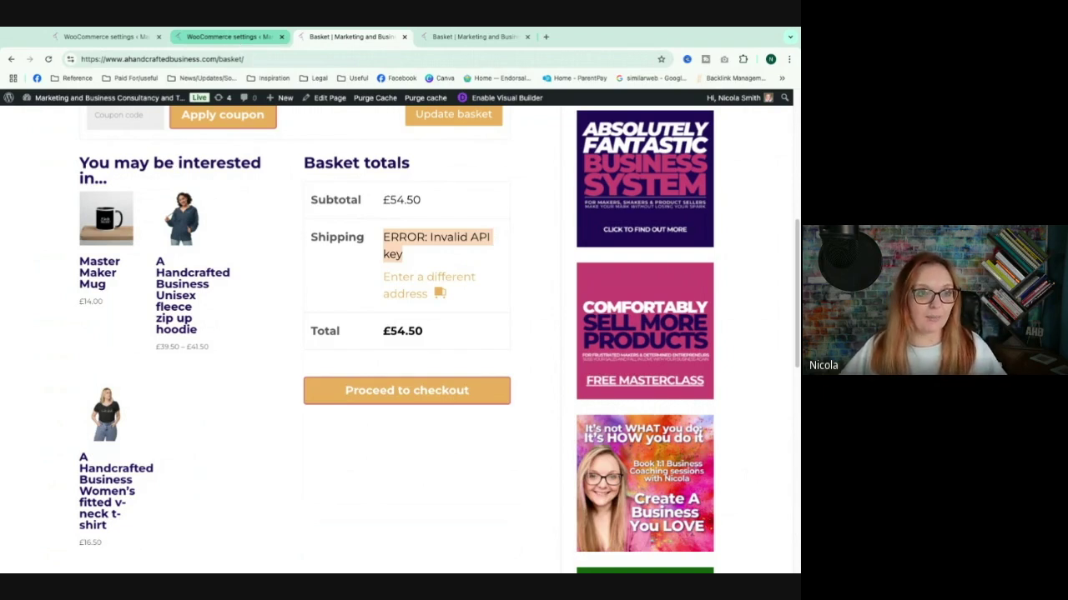
Add a flat rate shipping method to the Northern Ireland zone, named "SHIPPING UNAVAILABLE (Northern Ireland)"
left_click(226, 37)
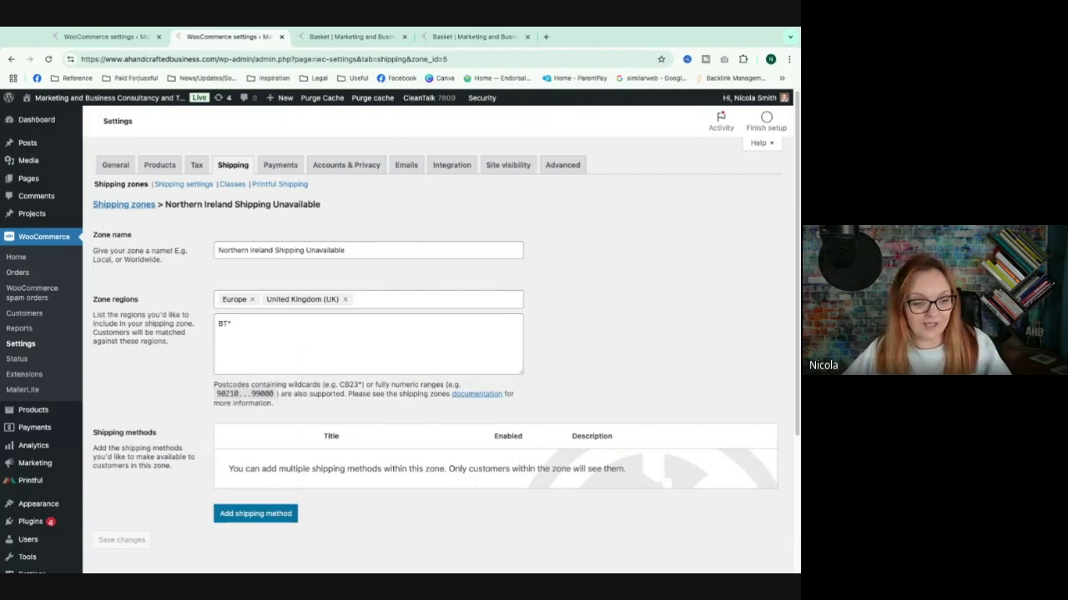
left_click(255, 514)
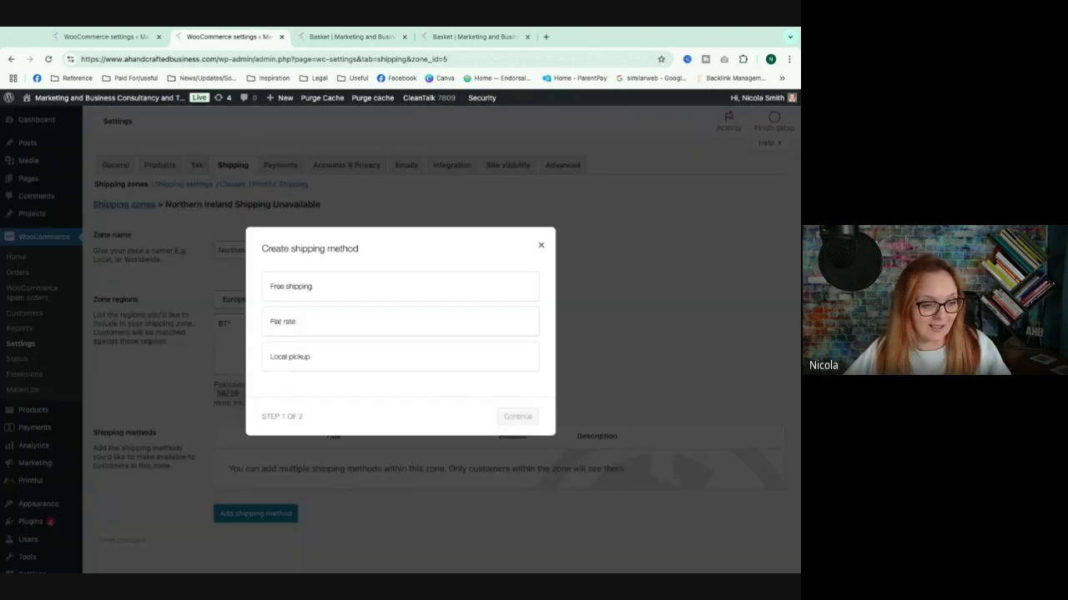
left_click(296, 319)
left_click(514, 424)
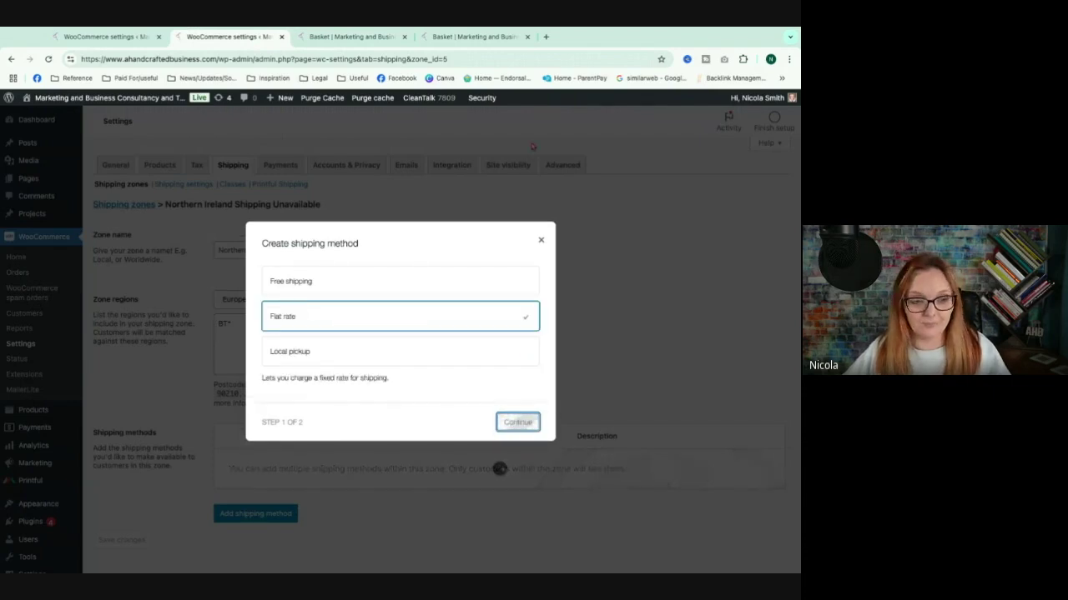
triple_click(358, 174)
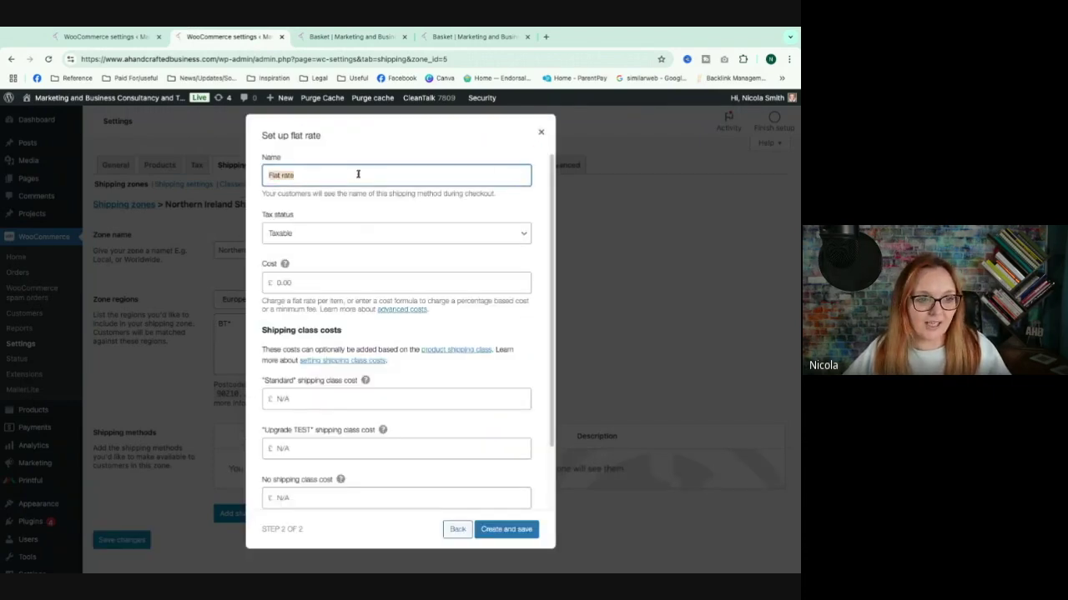
type("SHIPP")
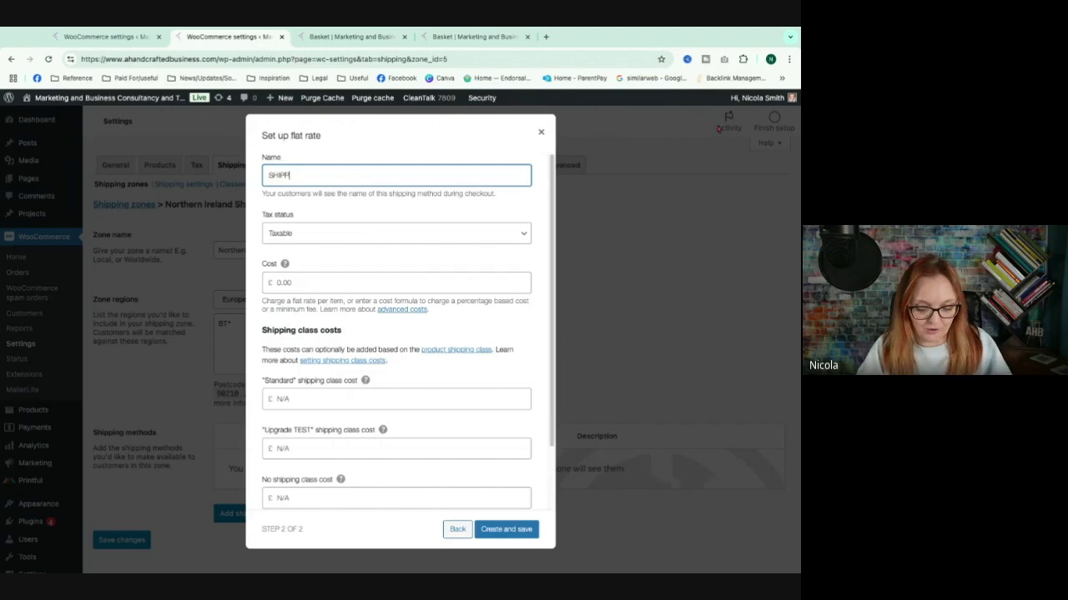
type("UNAVAILABLE")
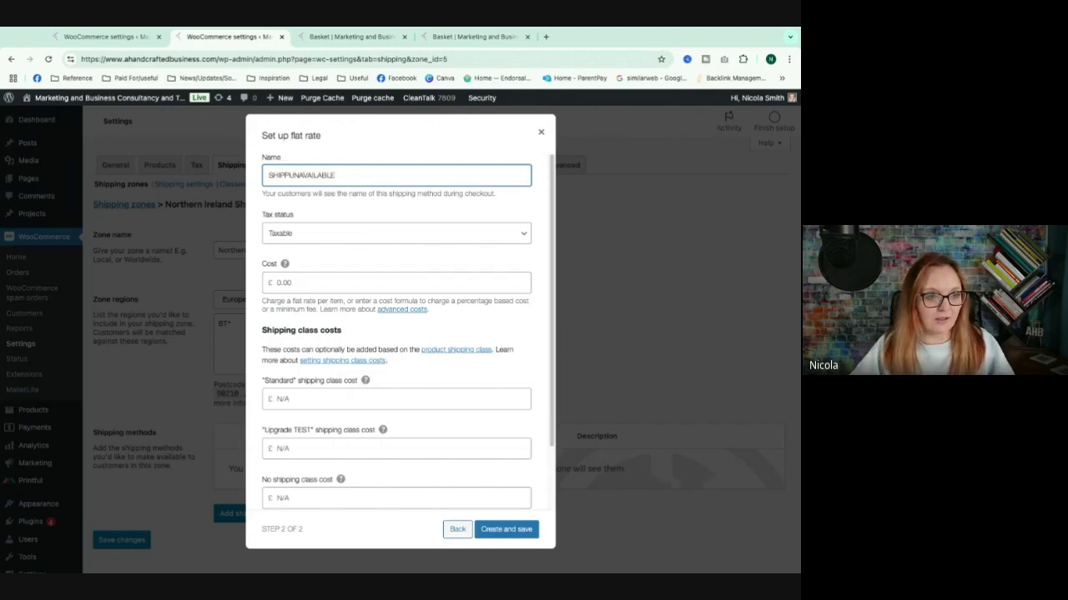
left_click(290, 176)
type("ING")
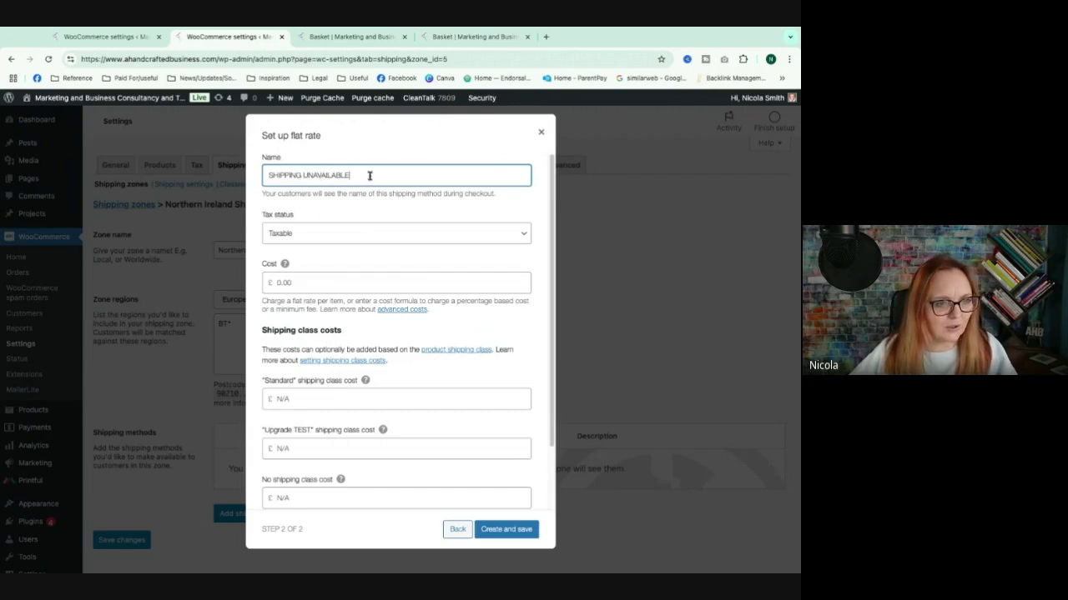
type("(Northern Ireland")
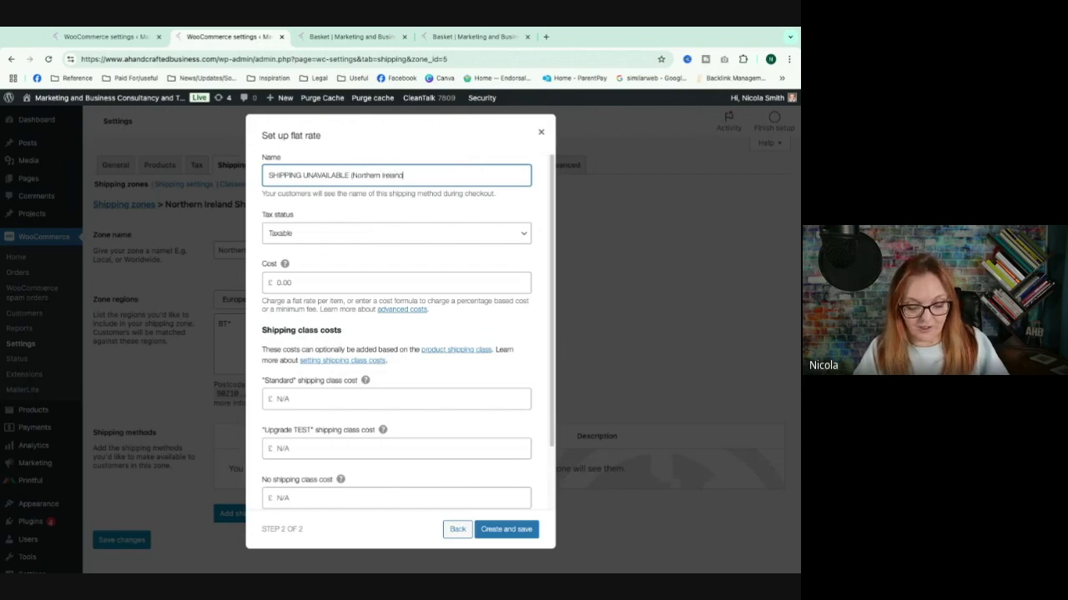
Set the flat rate cost to 10000000000.00 and save the shipping method
double_click(297, 283)
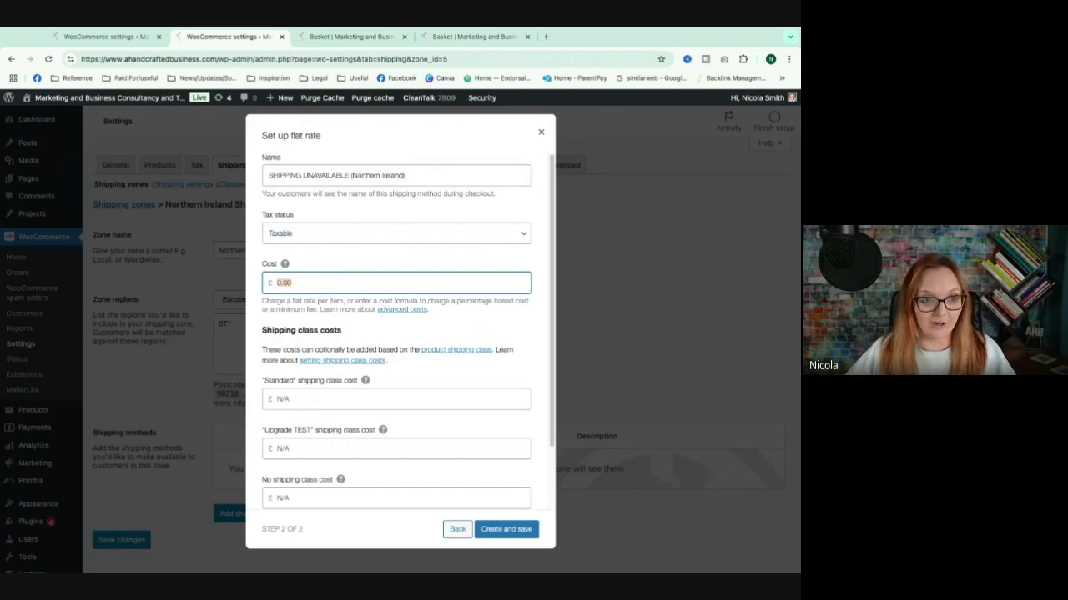
left_click(447, 172)
key("ctrl+a")
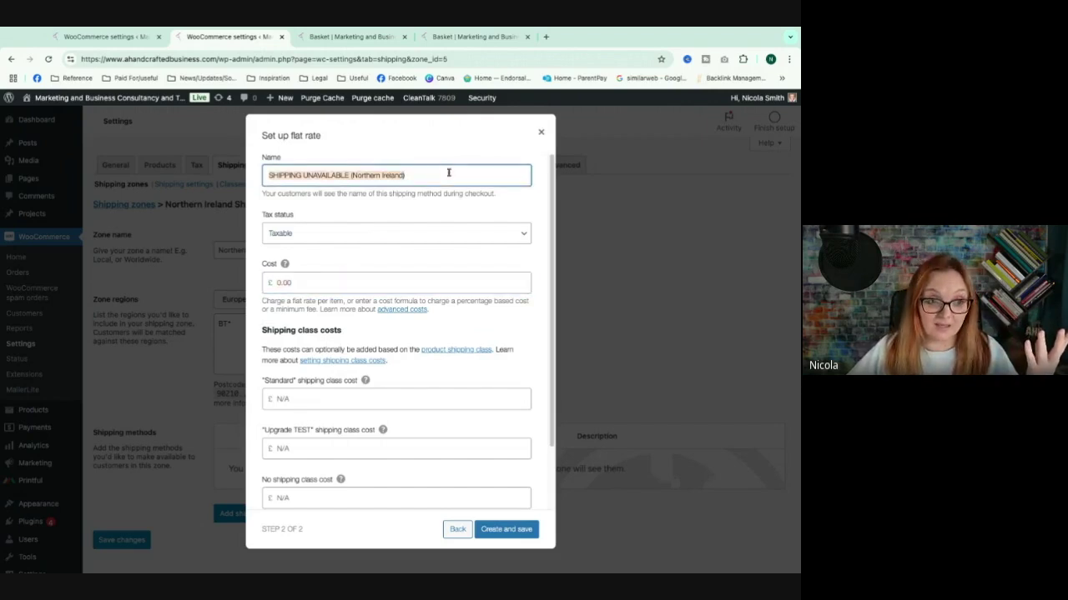
double_click(312, 284)
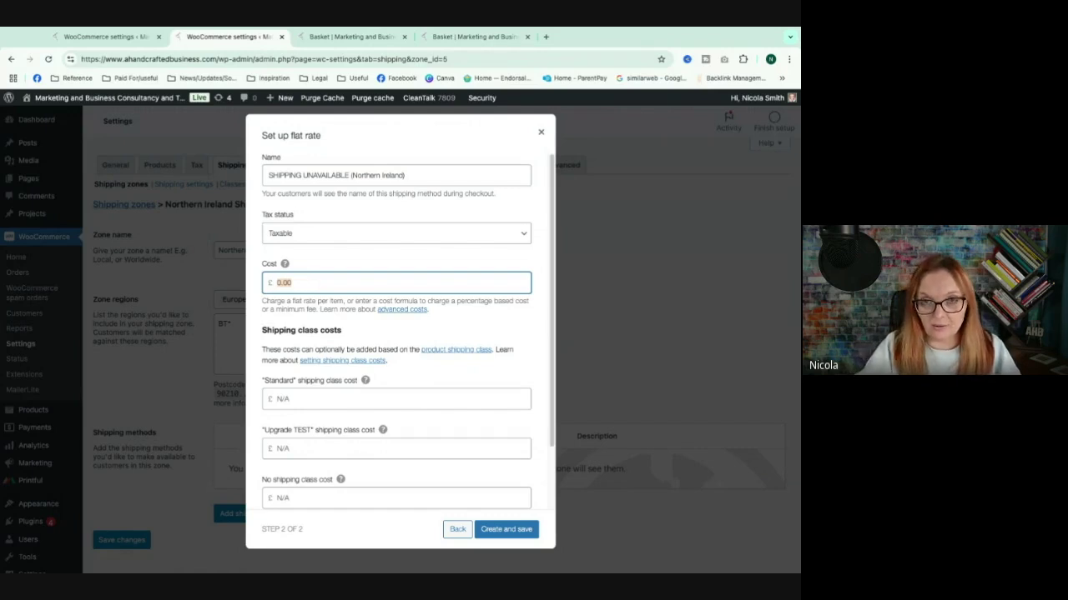
type("1000000000")
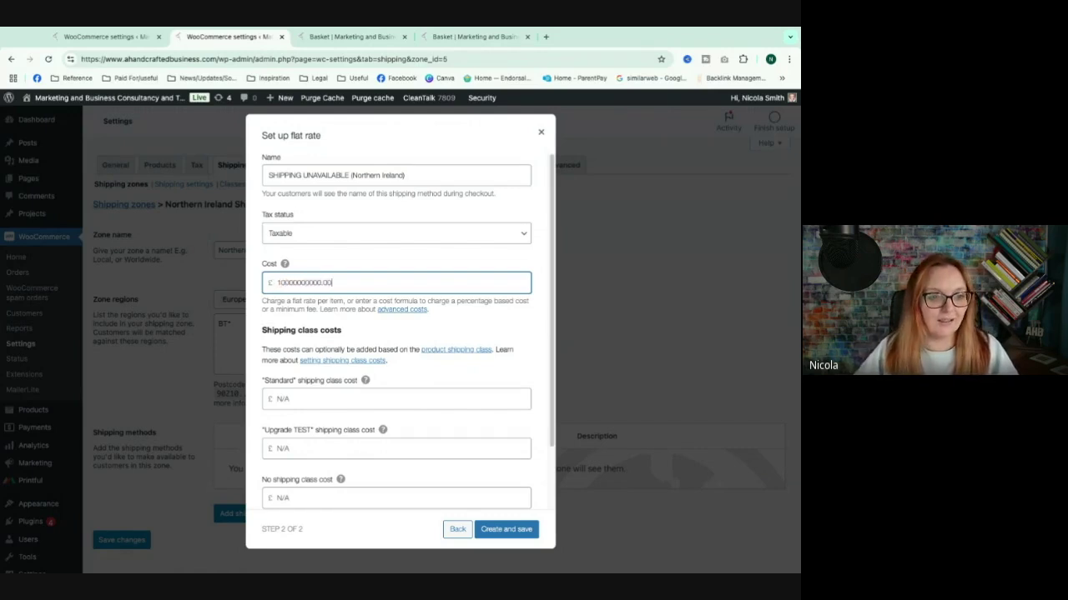
left_click(542, 265)
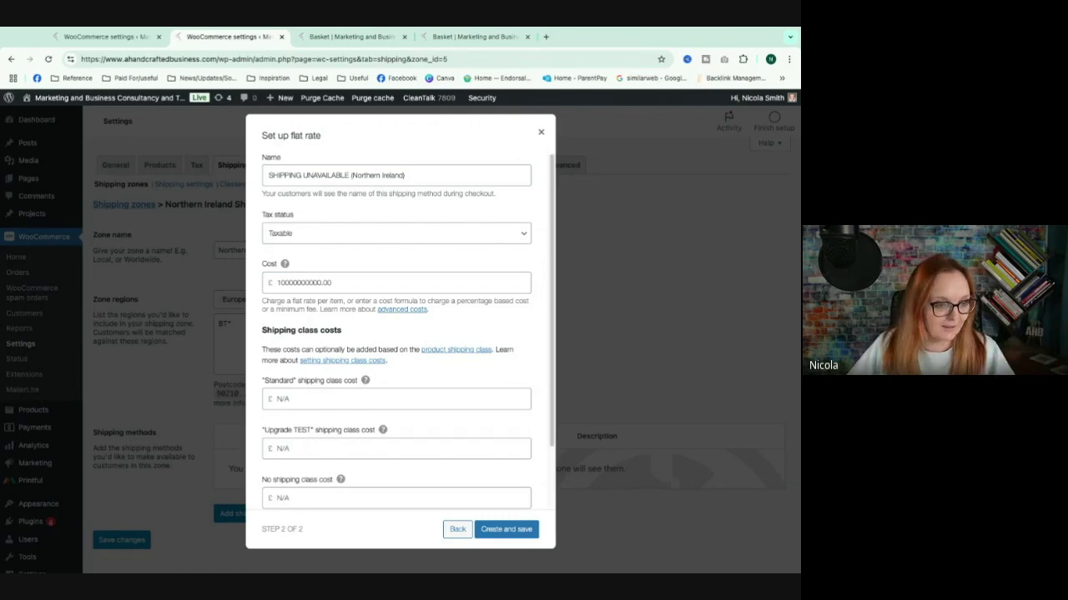
left_click(507, 529)
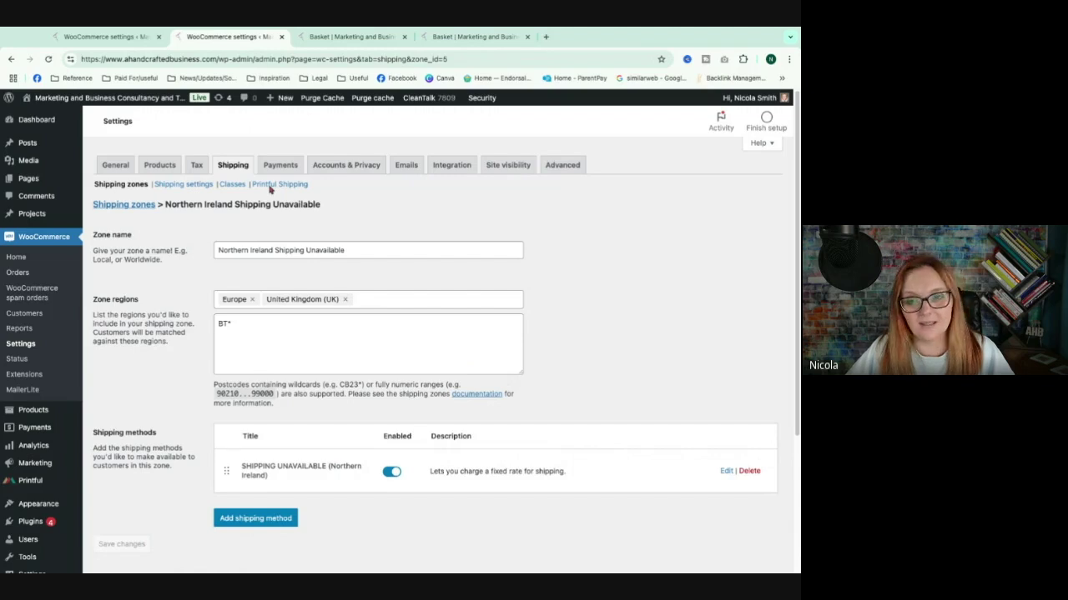
Recalculate shipping for the Northern Ireland address in the other open basket and examine its subtotal, shipping cost and total
left_click(467, 37)
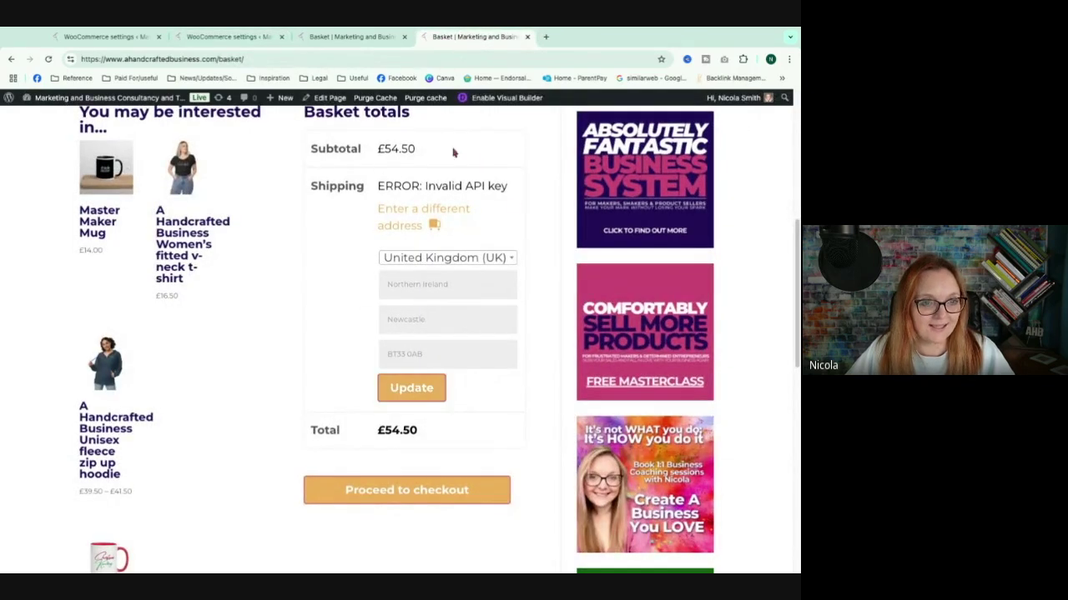
left_click(421, 395)
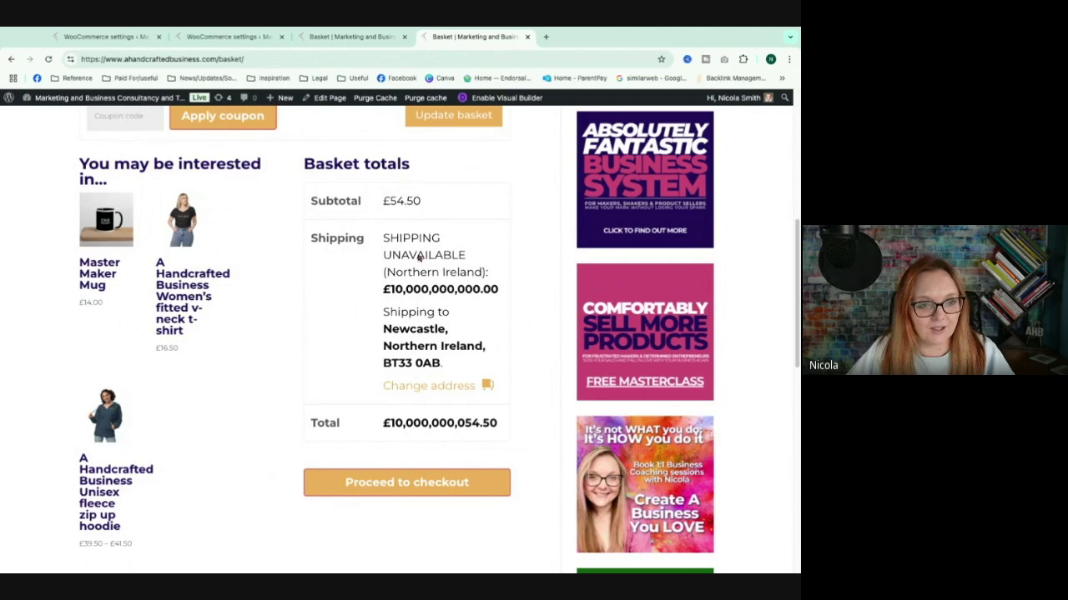
double_click(507, 292)
left_click(507, 292)
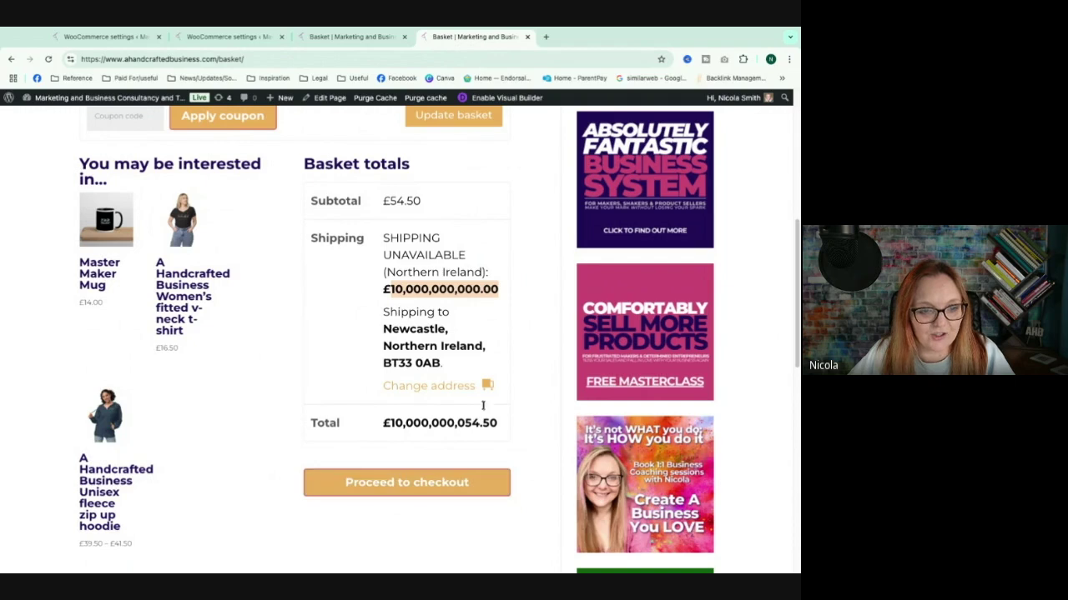
double_click(440, 209)
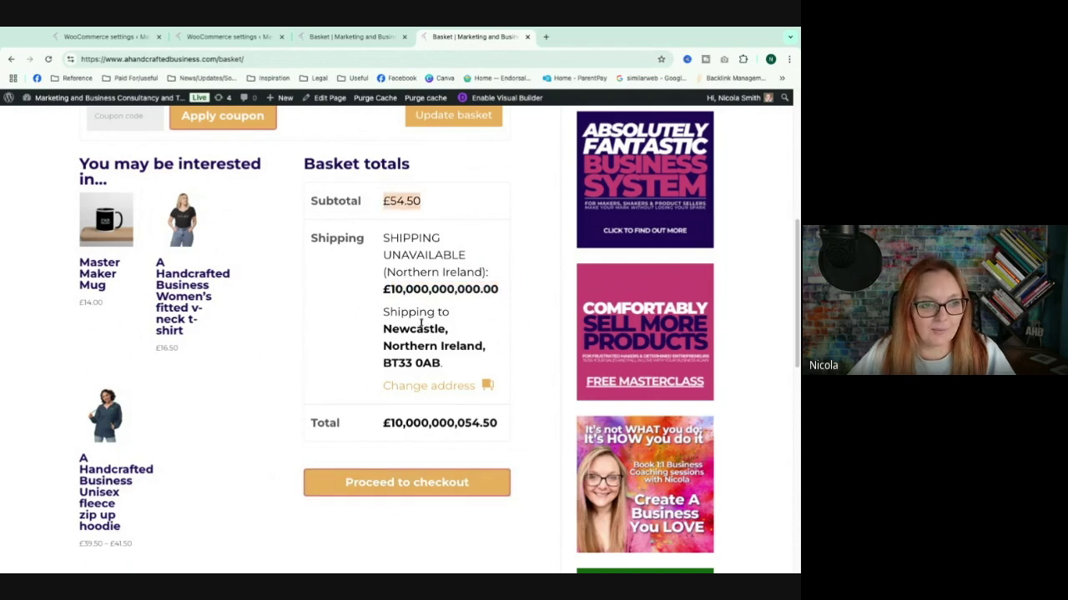
scroll(422, 319, "up", 5)
scroll(429, 317, "down", 8)
scroll(431, 320, "up", 3)
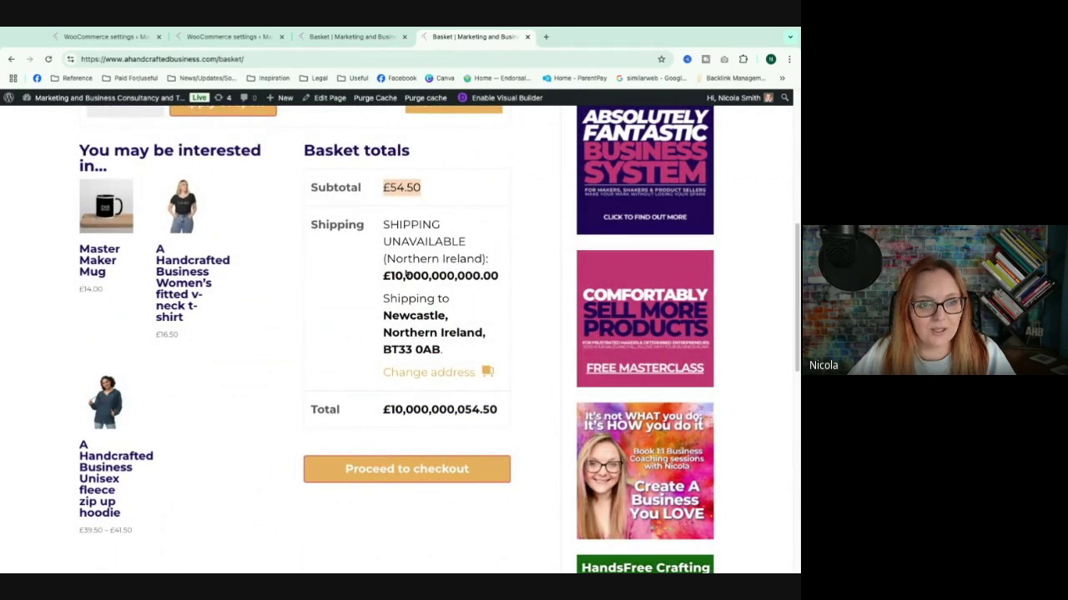
Compare the first basket's shipping line with the zone's shipping method and the recalculated basket page
left_click(370, 40)
left_click(536, 251)
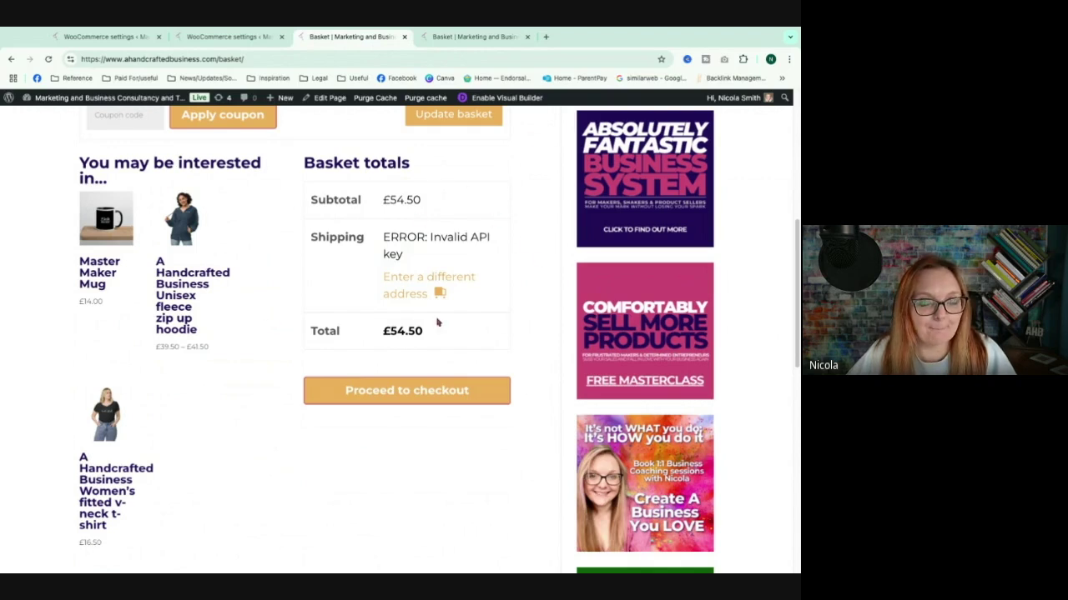
left_click(230, 38)
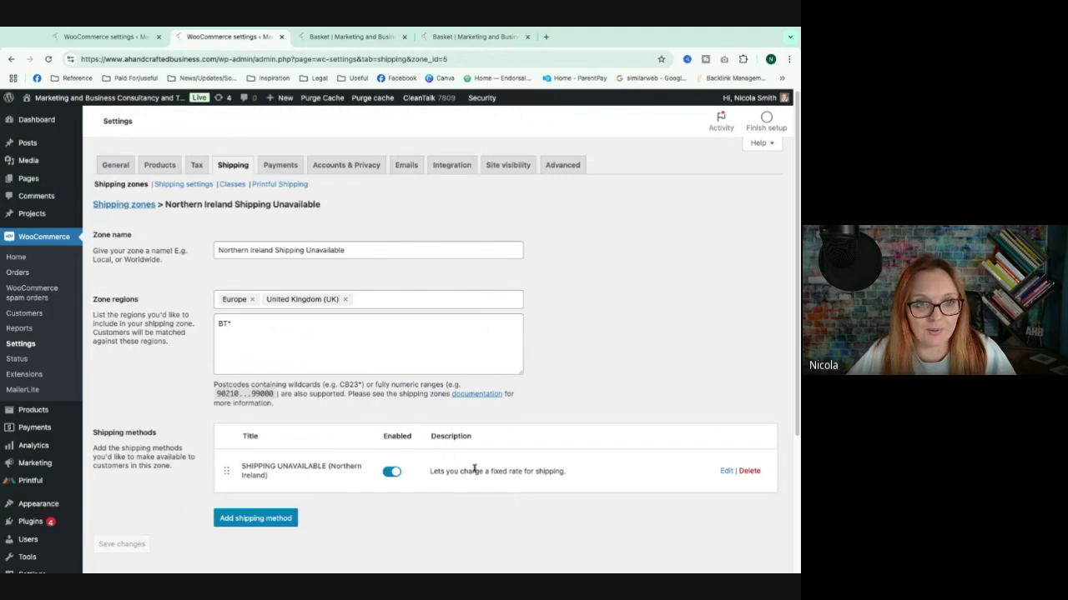
left_click(459, 37)
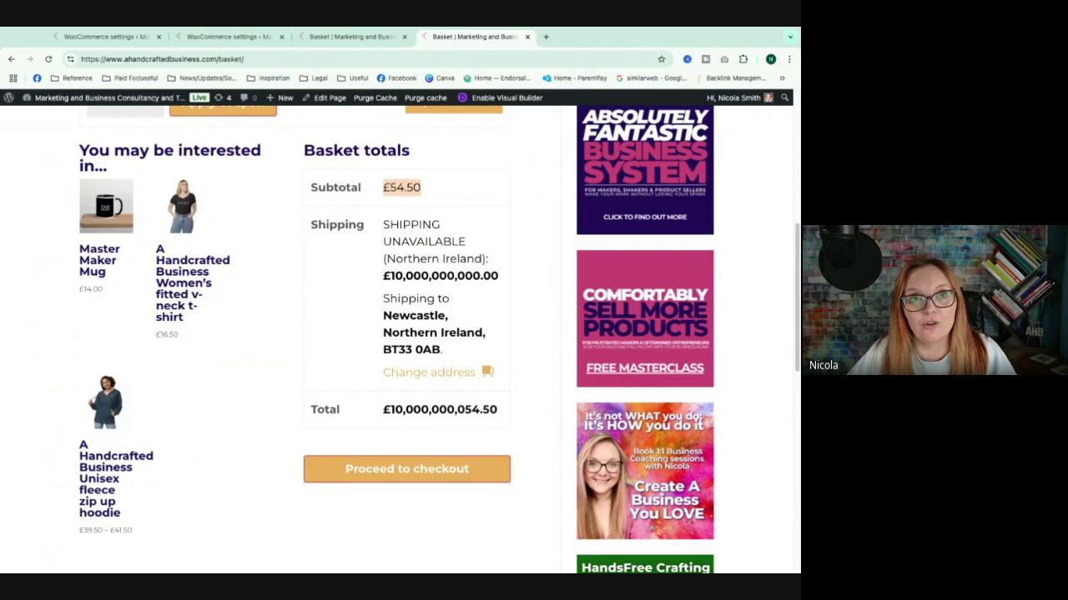
scroll(401, 334, "down", 10)
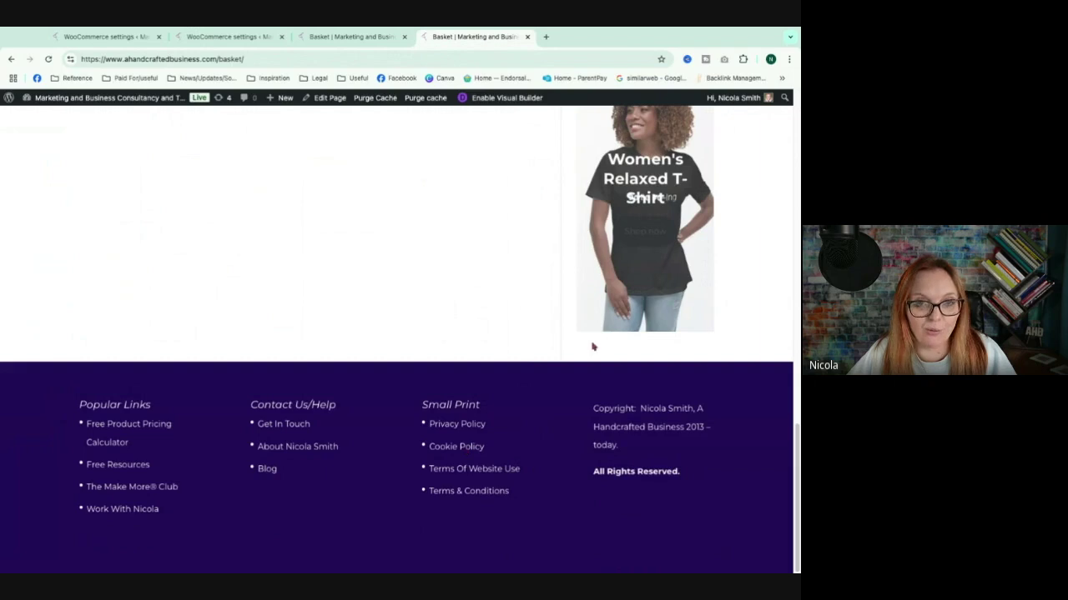
scroll(591, 351, "up", 15)
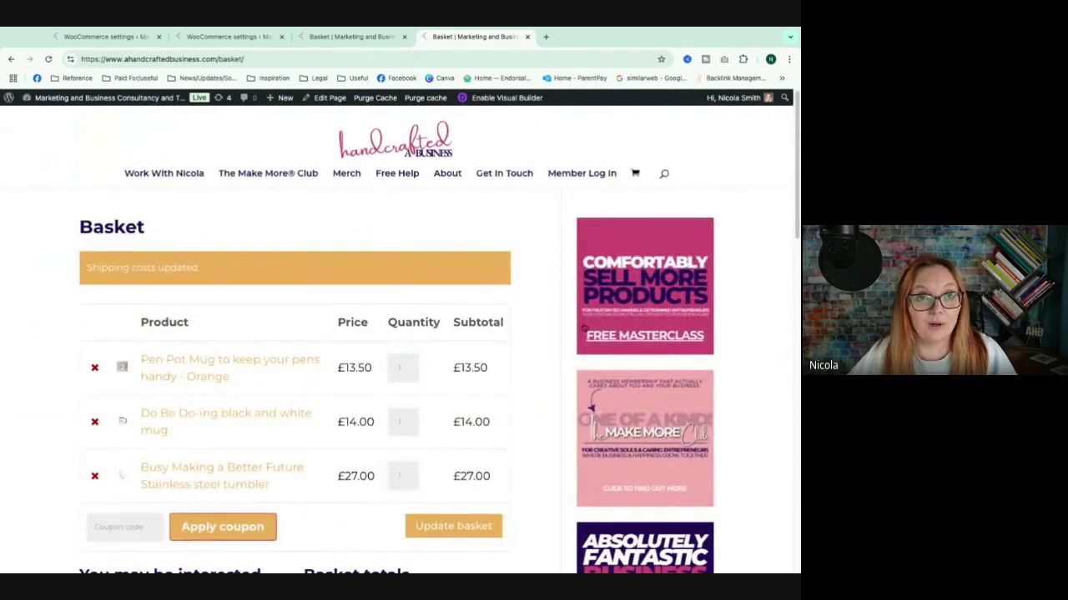